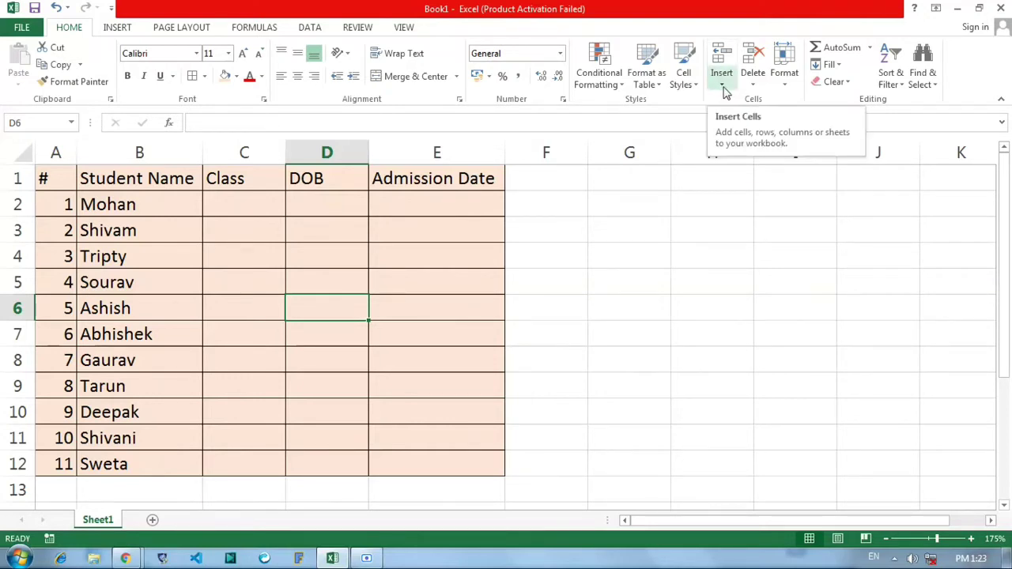
{"action": "left_click", "coordinate": [724, 88]}
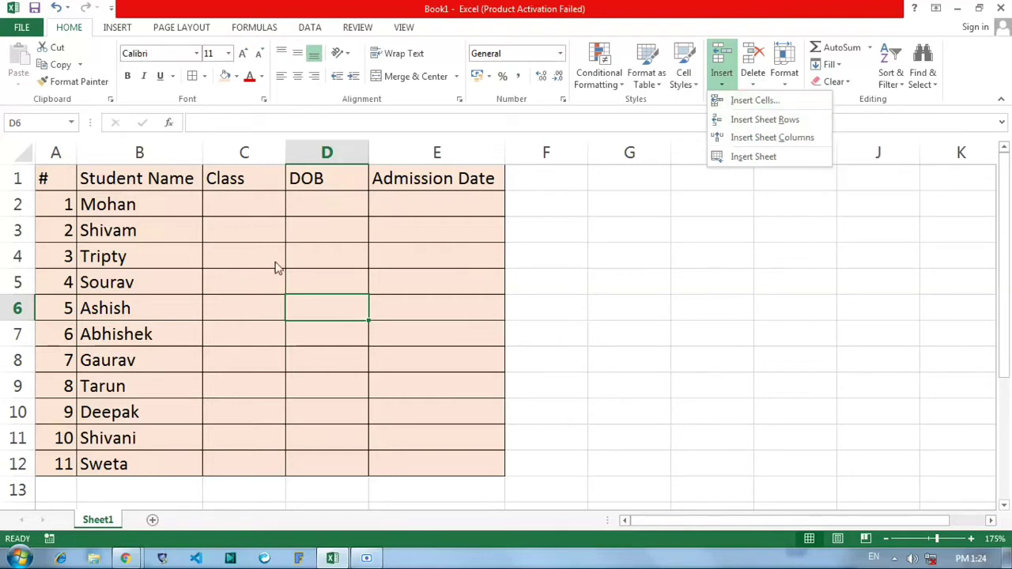
{"action": "left_click", "coordinate": [363, 248]}
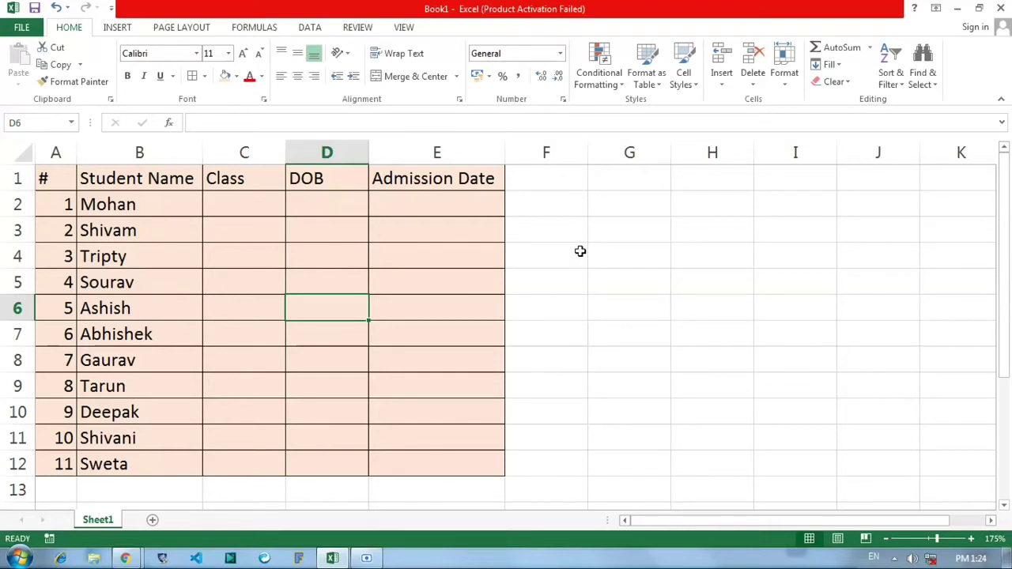
{"action": "left_click", "coordinate": [545, 147]}
{"action": "left_click", "coordinate": [554, 180]}
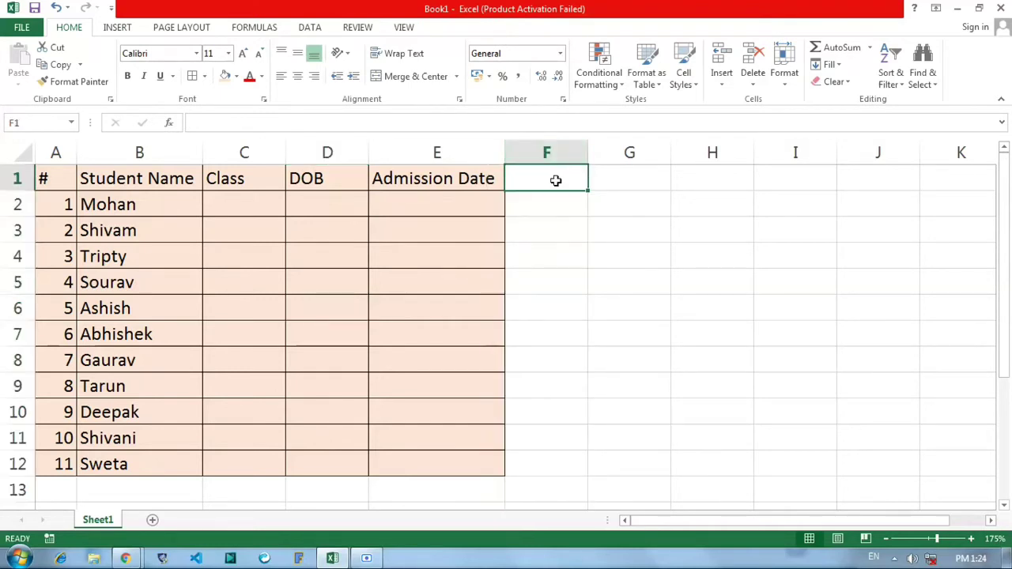
{"action": "left_click", "coordinate": [24, 176]}
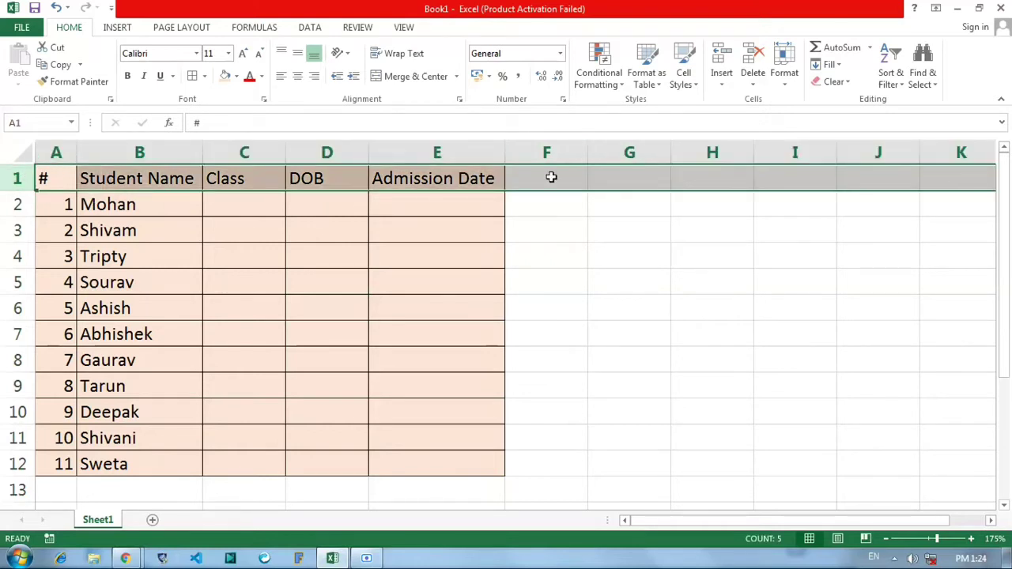
{"action": "left_click", "coordinate": [155, 180]}
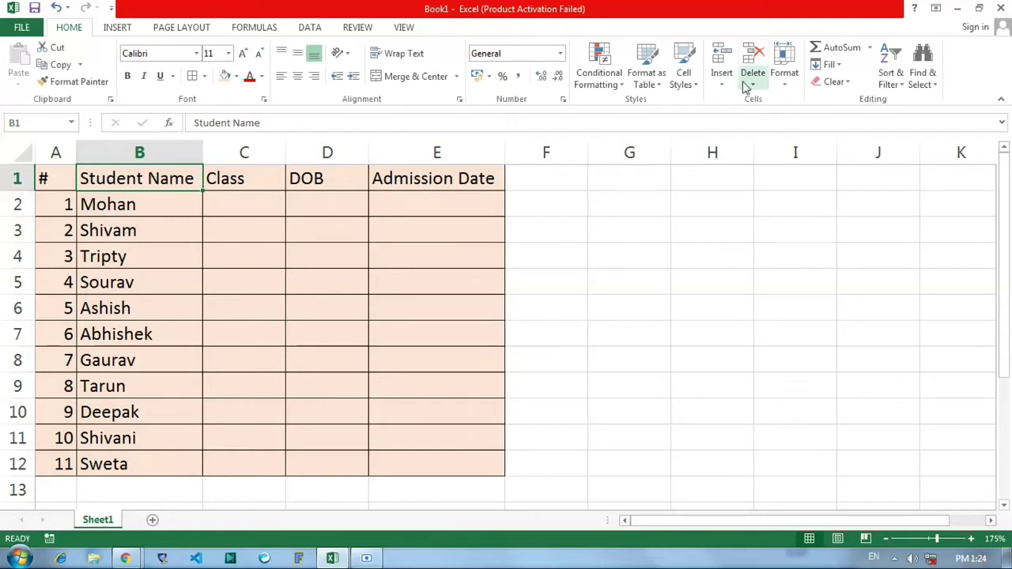
Try inserting a blank cell at the DOB header in D1 with Shift cells down, and undo the insertion.
{"action": "left_click", "coordinate": [348, 184]}
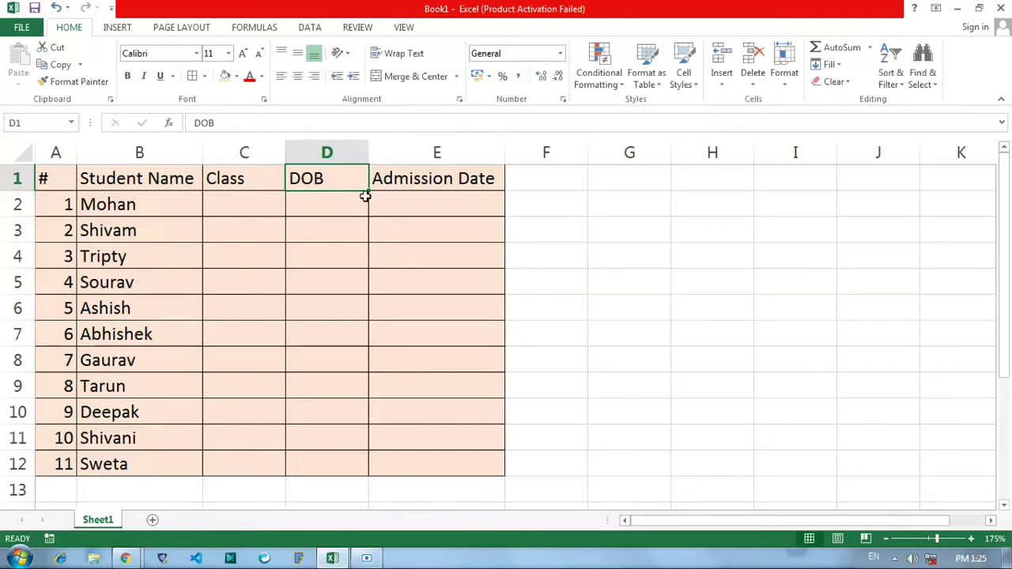
{"action": "left_click", "coordinate": [721, 84]}
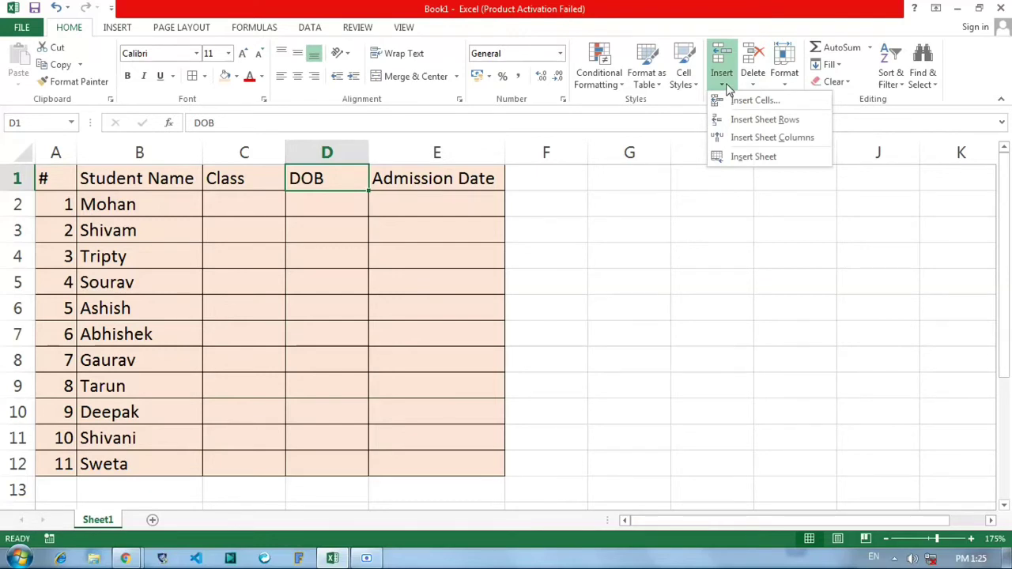
{"action": "left_click", "coordinate": [781, 102]}
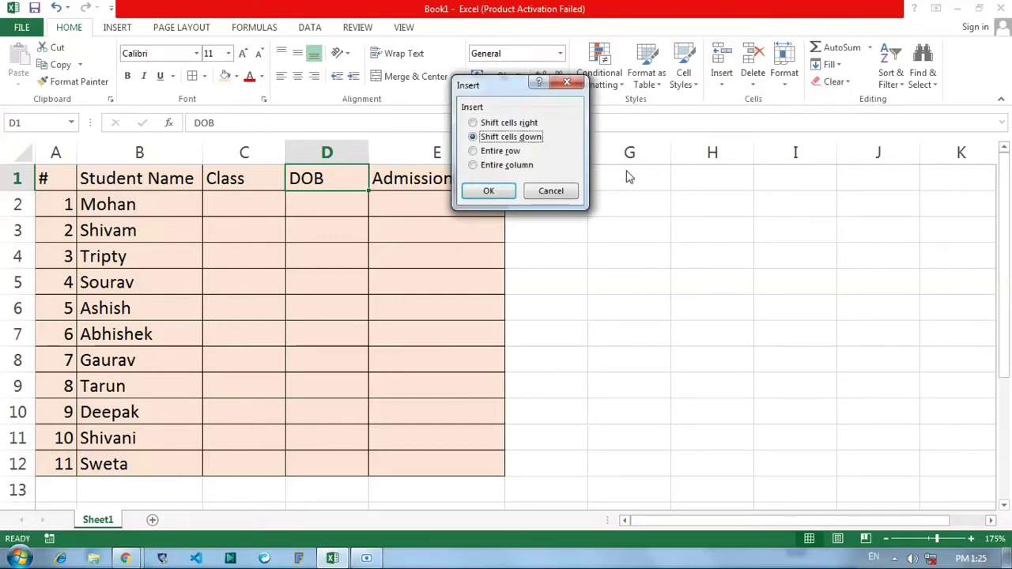
{"action": "left_click_drag", "start_coordinate": [514, 95], "coordinate": [581, 104]}
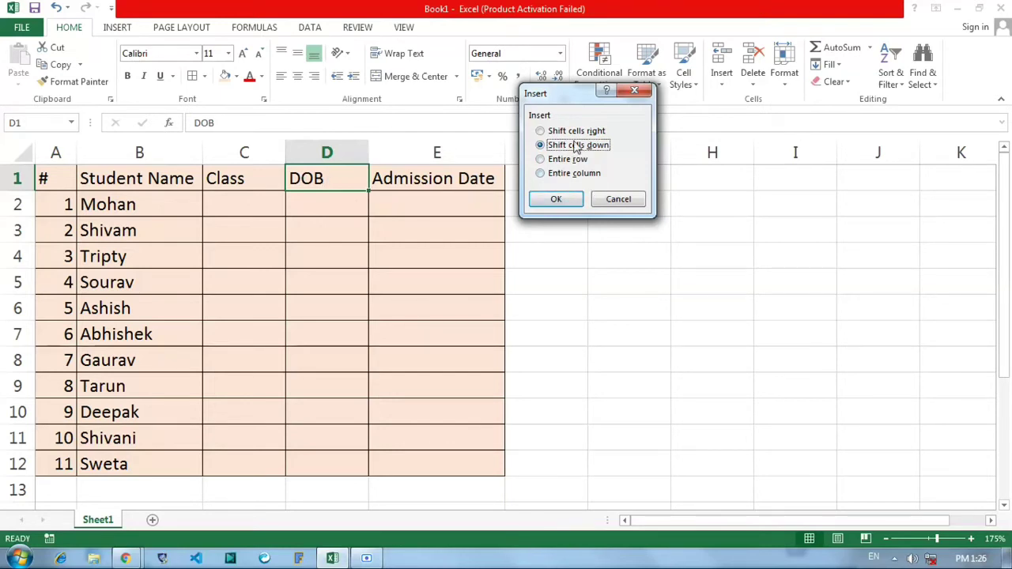
{"action": "left_click", "coordinate": [558, 201]}
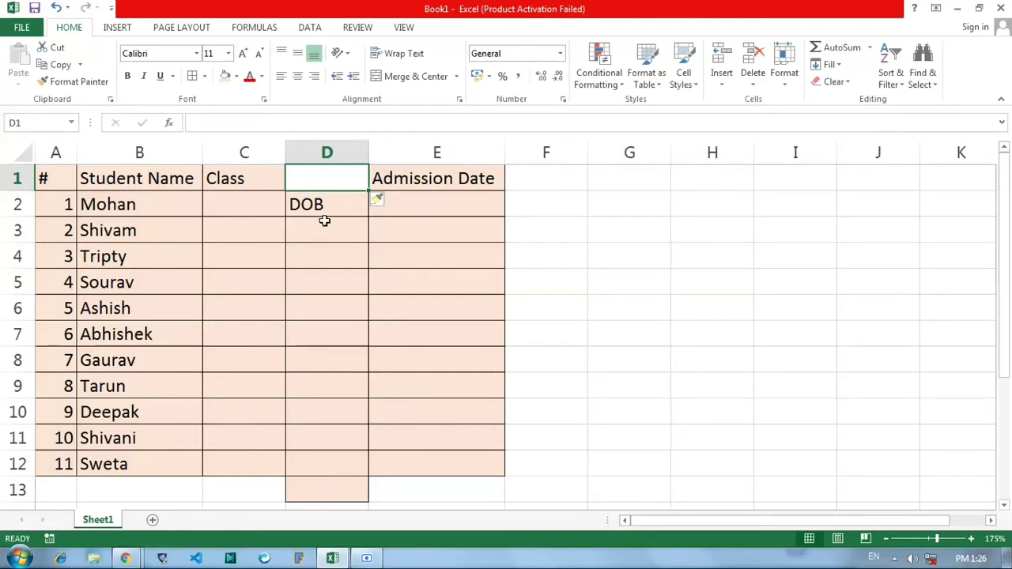
{"action": "key", "text": "ctrl+z"}
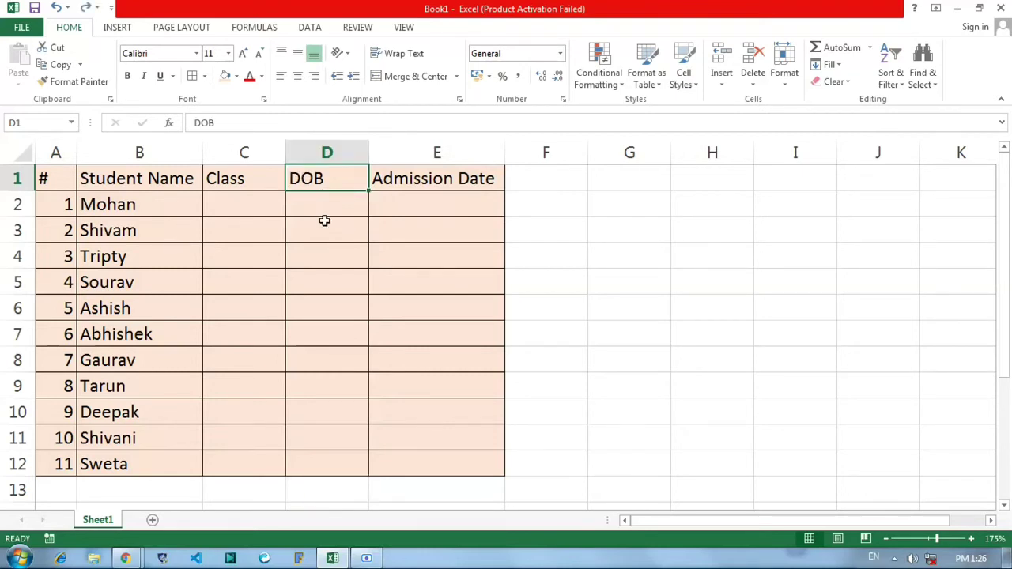
Try inserting a blank cell at D1 with Shift cells right, and undo the insertion.
{"action": "left_click", "coordinate": [731, 86]}
{"action": "left_click", "coordinate": [751, 101]}
{"action": "left_click", "coordinate": [580, 132]}
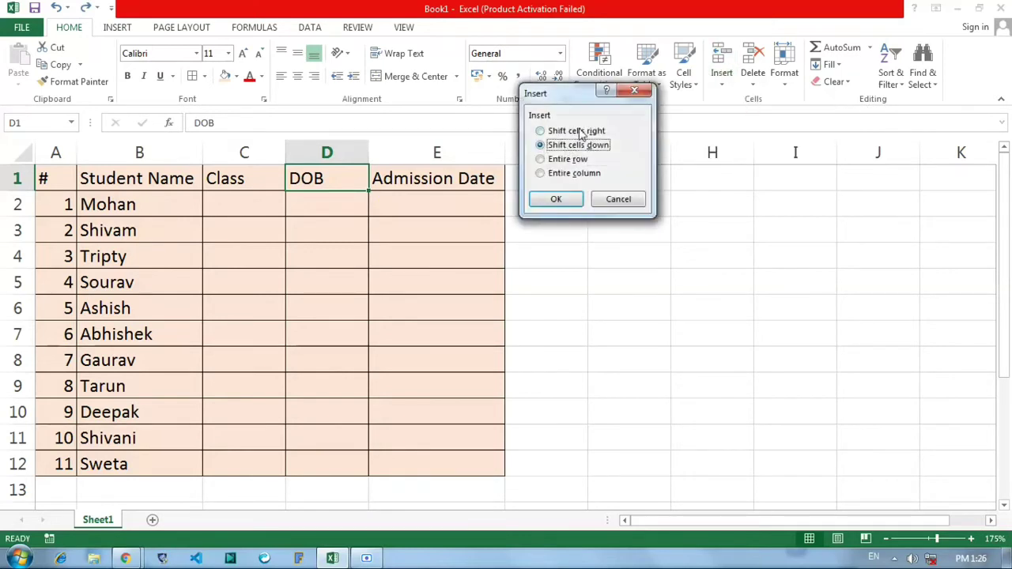
{"action": "left_click", "coordinate": [556, 199]}
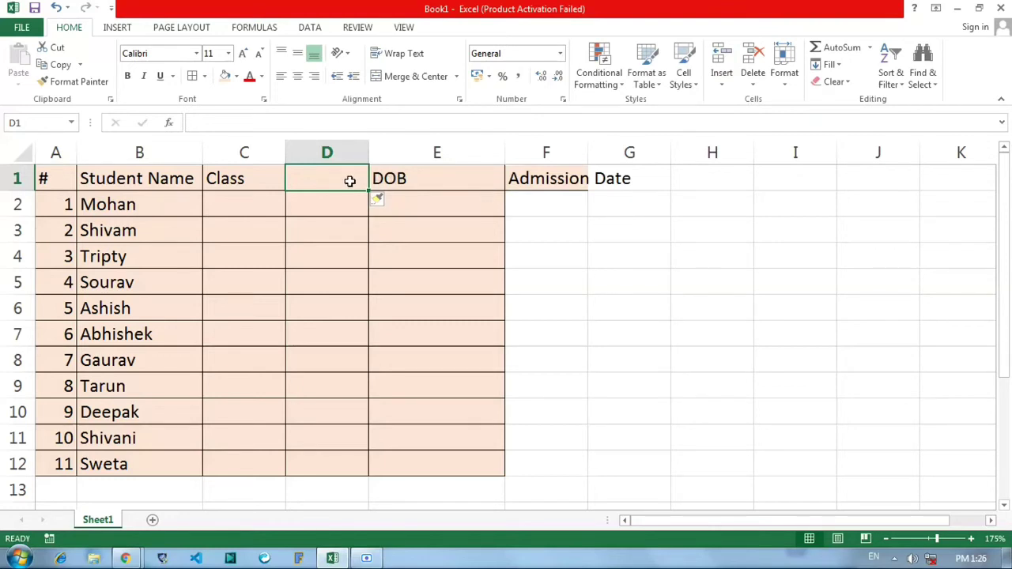
{"action": "key", "text": "ctrl+z"}
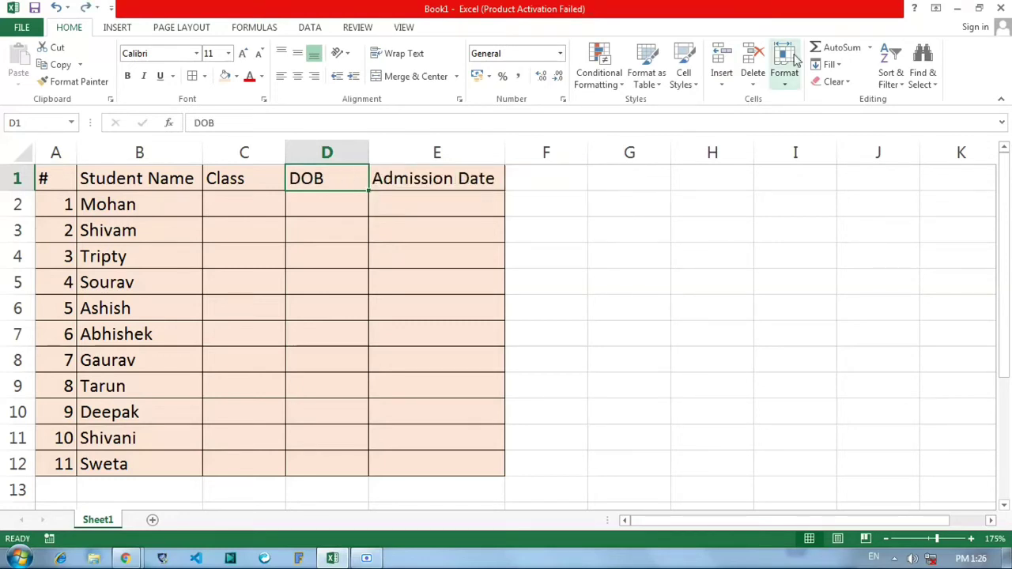
Try inserting an entire row at D1 through the Insert Cells options, and undo it.
{"action": "left_click", "coordinate": [723, 79]}
{"action": "left_click", "coordinate": [754, 101]}
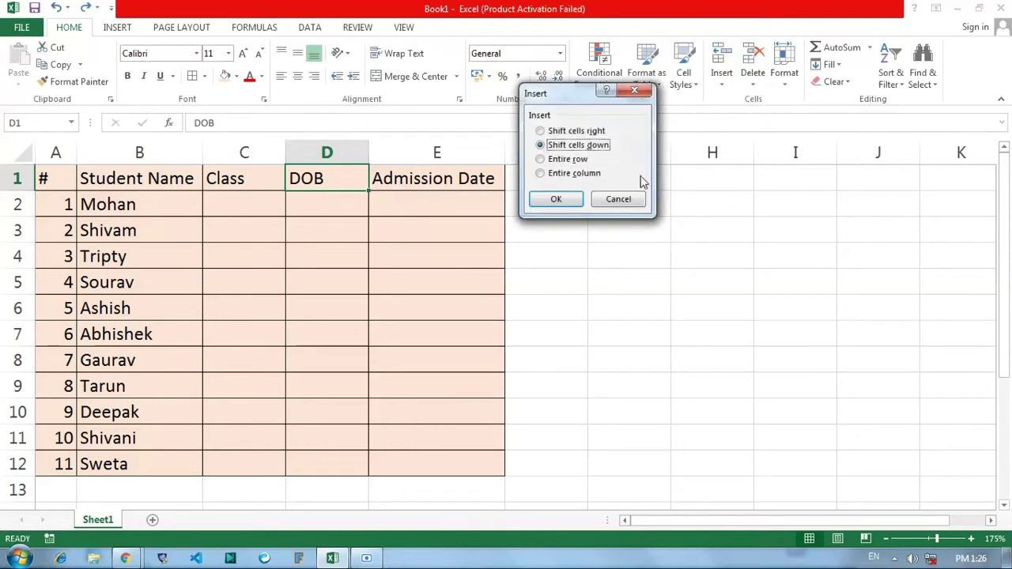
{"action": "left_click", "coordinate": [563, 159]}
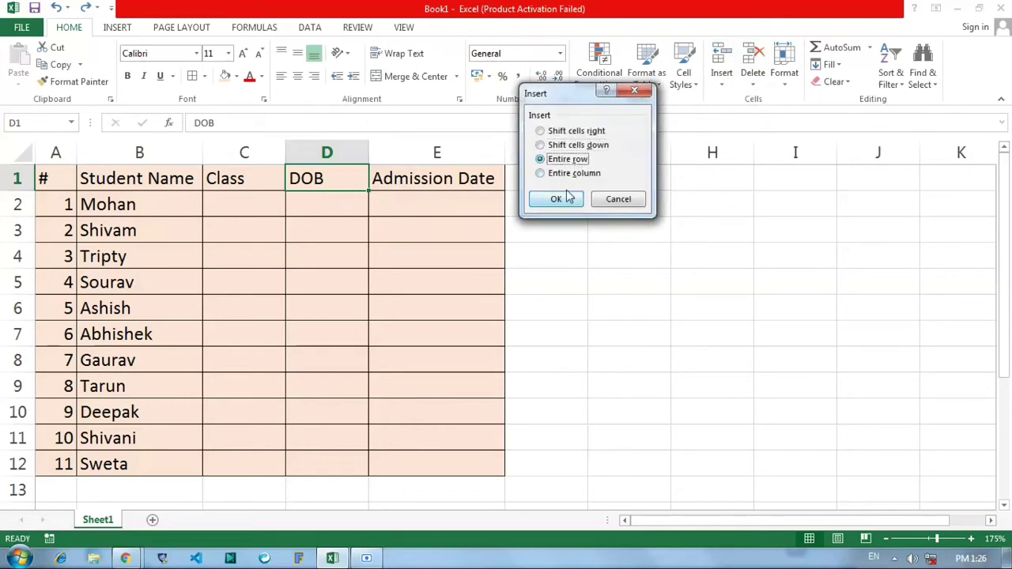
{"action": "left_click", "coordinate": [557, 199]}
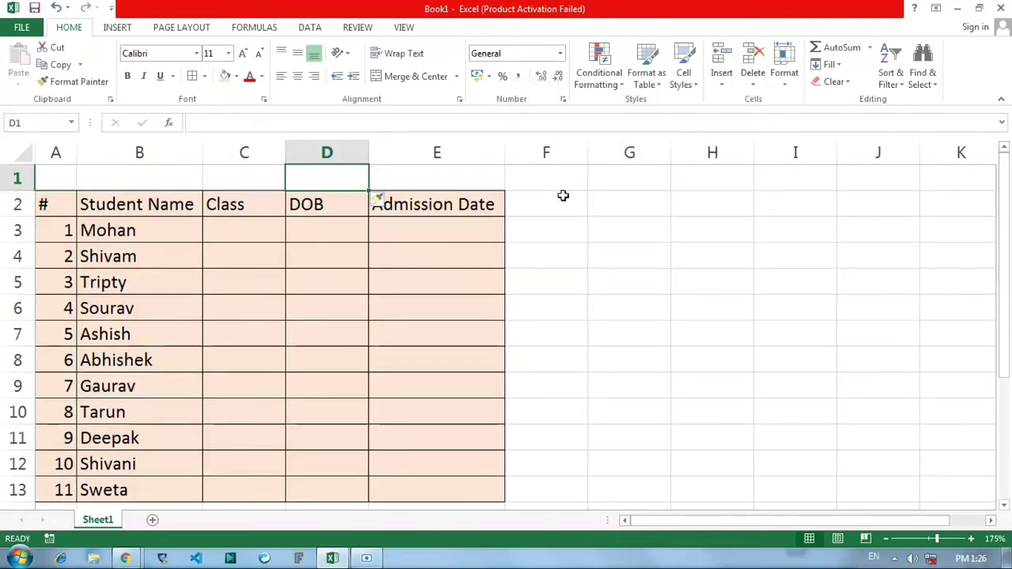
{"action": "key", "text": "ctrl+z"}
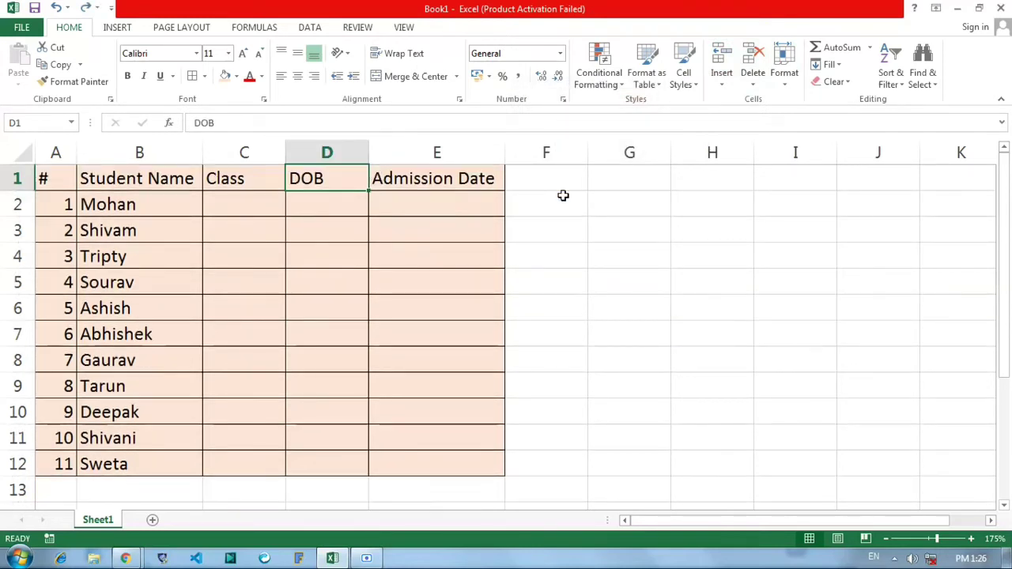
Try inserting an entire column before the DOB column through the Insert Cells options, and undo it.
{"action": "left_click", "coordinate": [729, 92]}
{"action": "left_click", "coordinate": [743, 102]}
{"action": "left_click", "coordinate": [589, 174]}
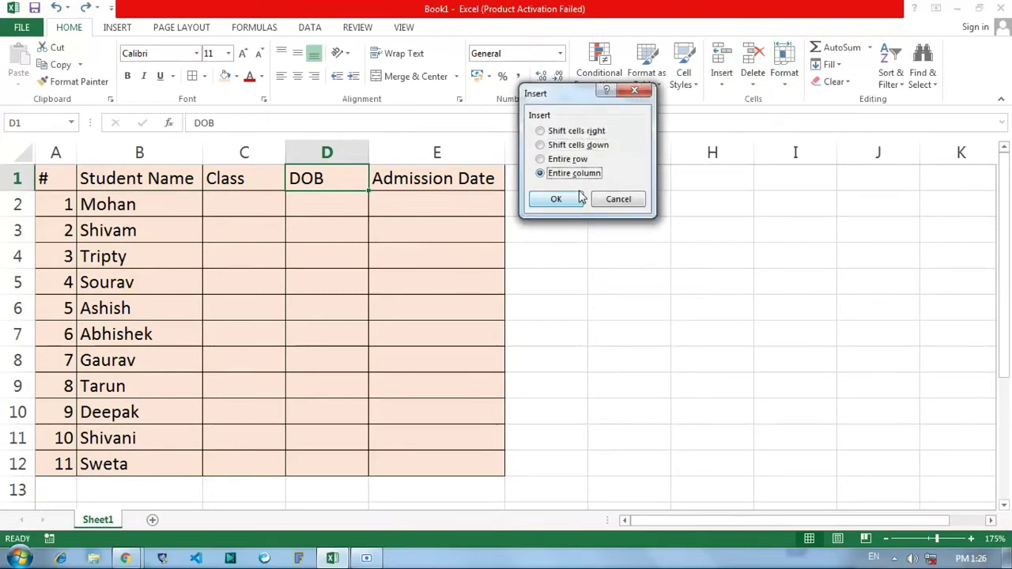
{"action": "left_click", "coordinate": [558, 198]}
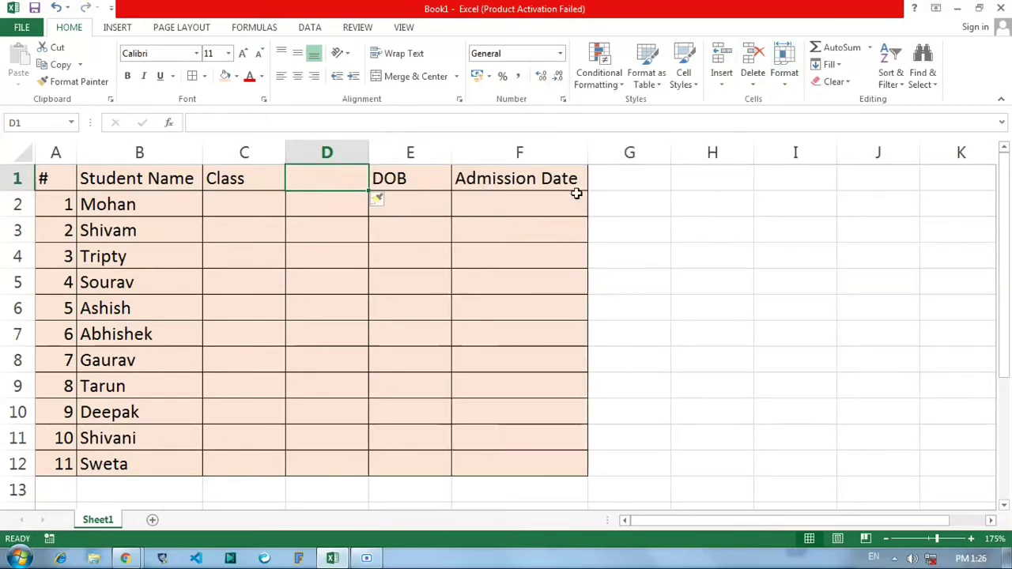
{"action": "key", "text": "ctrl+z"}
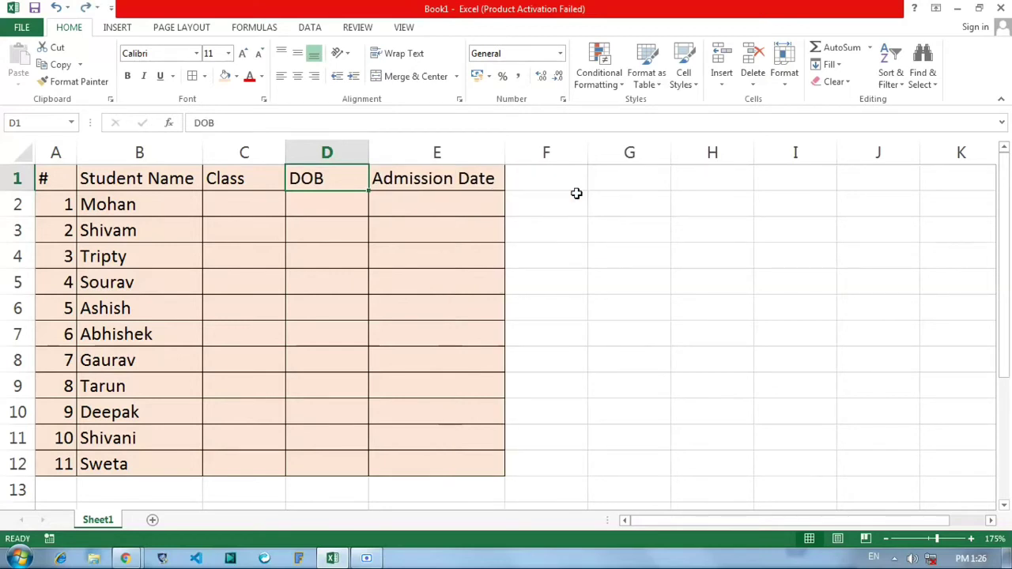
{"action": "left_click", "coordinate": [722, 92]}
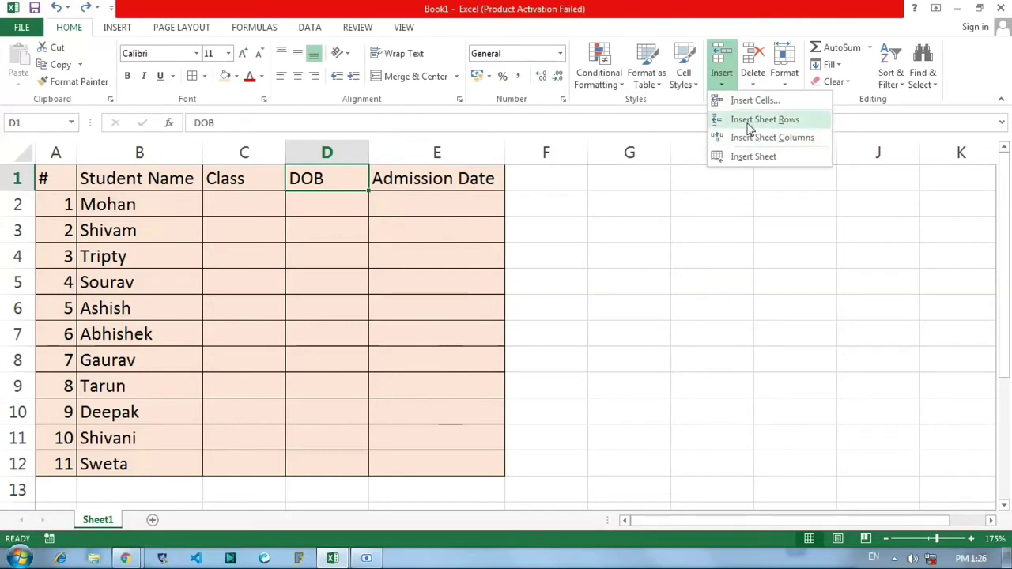
{"action": "left_click", "coordinate": [632, 190]}
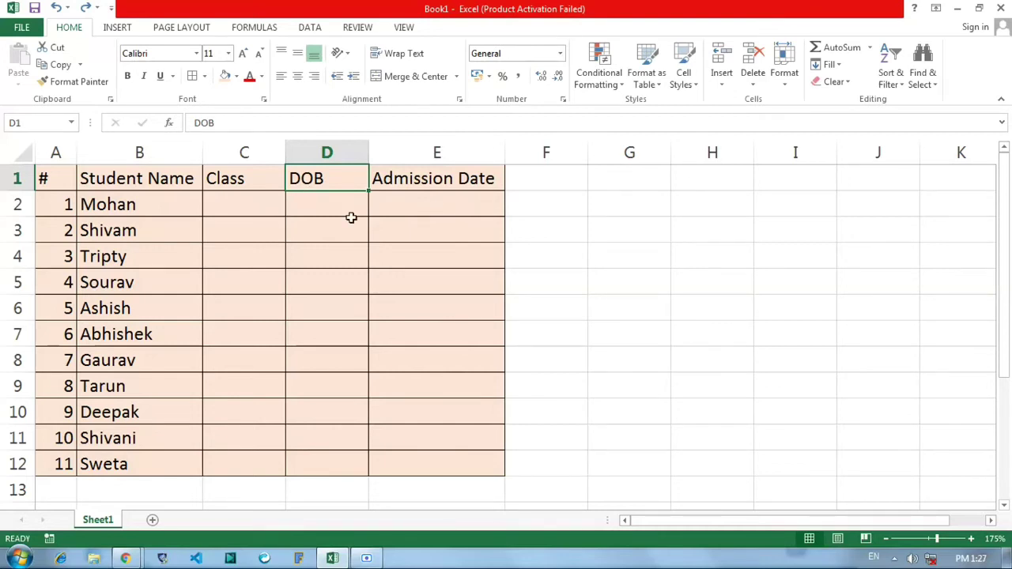
{"action": "left_click", "coordinate": [83, 179]}
{"action": "left_click", "coordinate": [239, 179]}
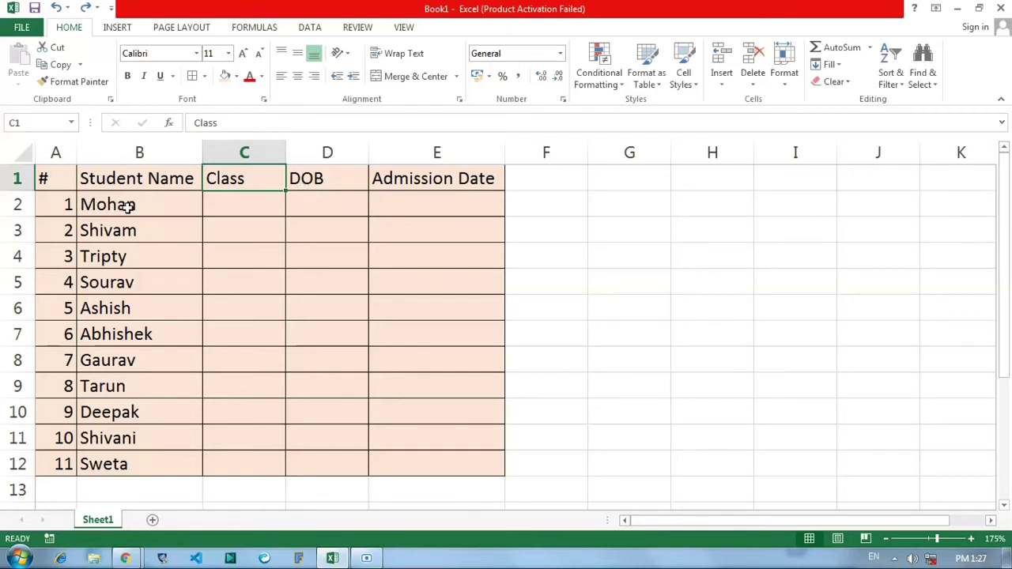
Try inserting a sheet row between the header row and the first student record from cell C2, and undo it.
{"action": "left_click", "coordinate": [224, 208]}
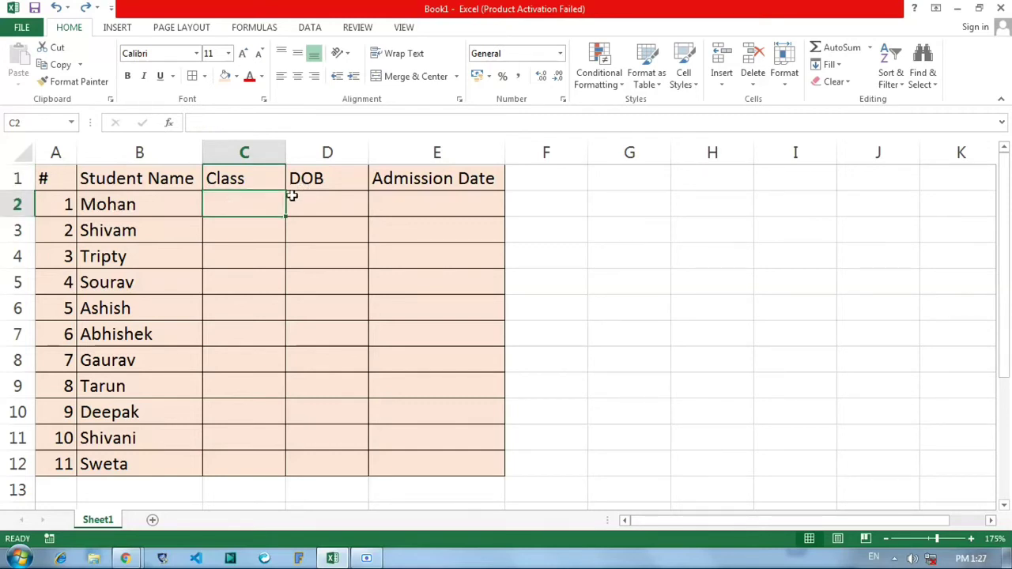
{"action": "left_click", "coordinate": [722, 83]}
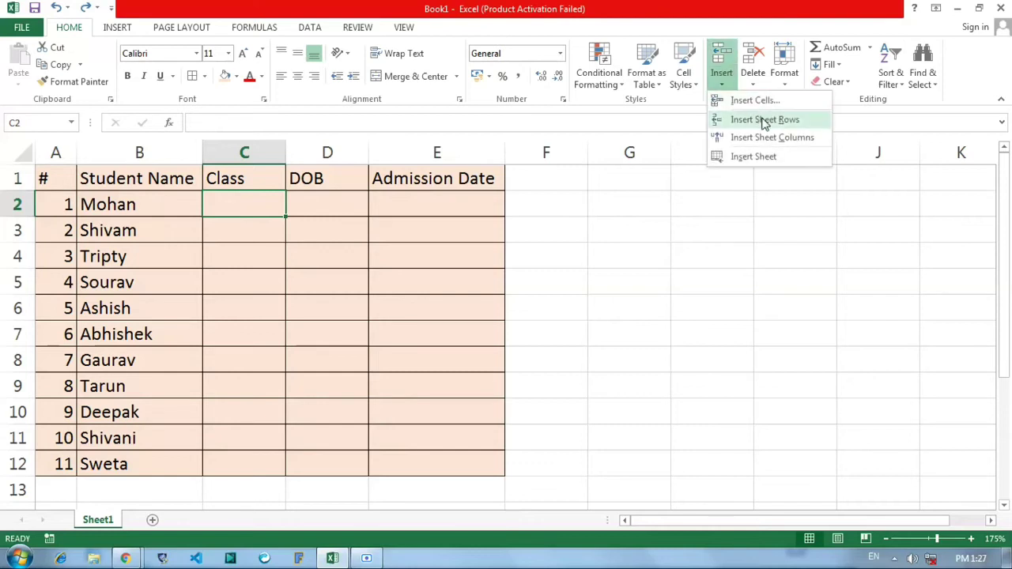
{"action": "left_click", "coordinate": [763, 118]}
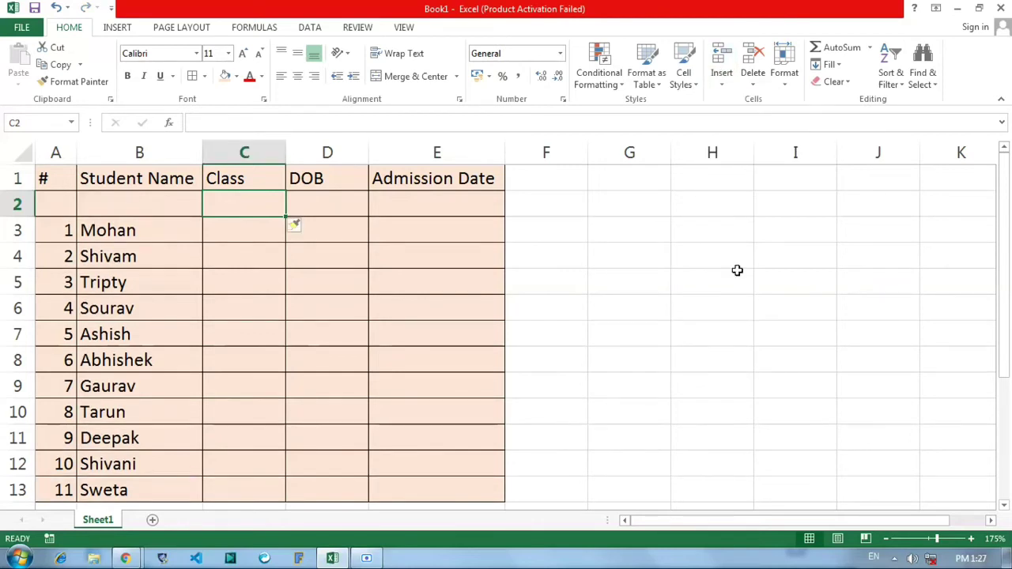
{"action": "key", "text": "ctrl+z"}
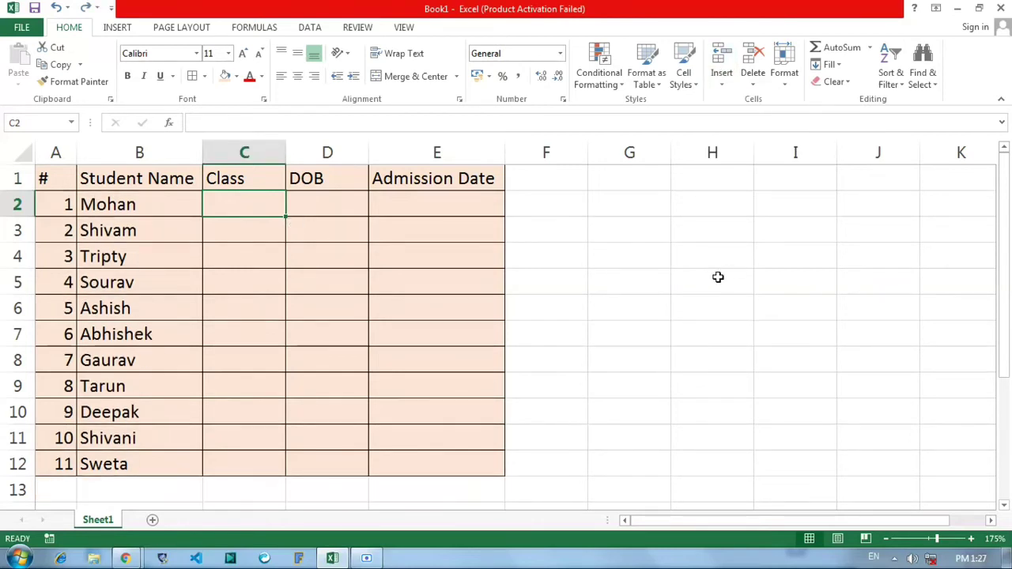
Try inserting a sheet row above the table's header row from the Class header in C1, and undo it.
{"action": "left_click", "coordinate": [241, 176]}
{"action": "left_click", "coordinate": [721, 79]}
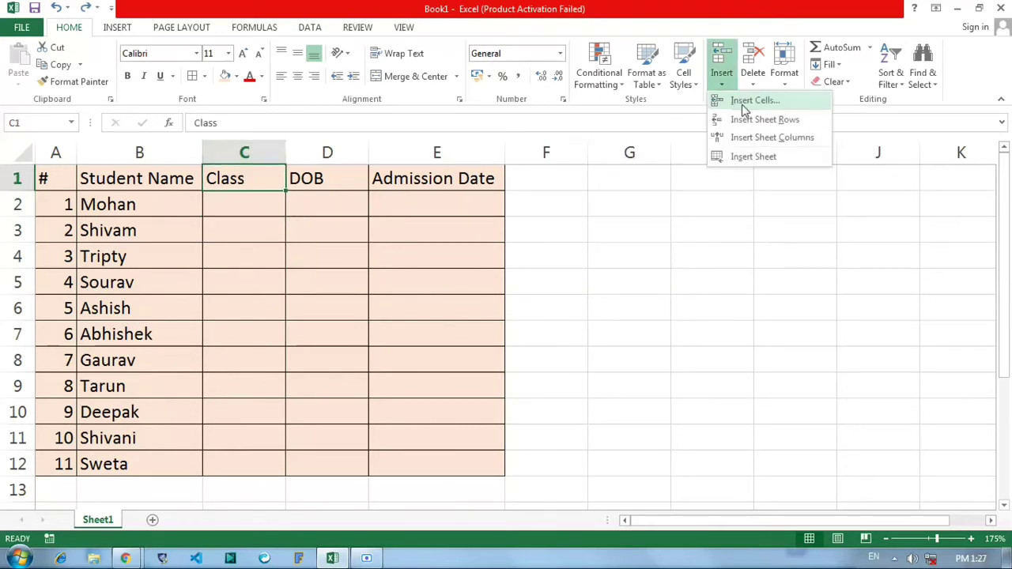
{"action": "left_click", "coordinate": [751, 118]}
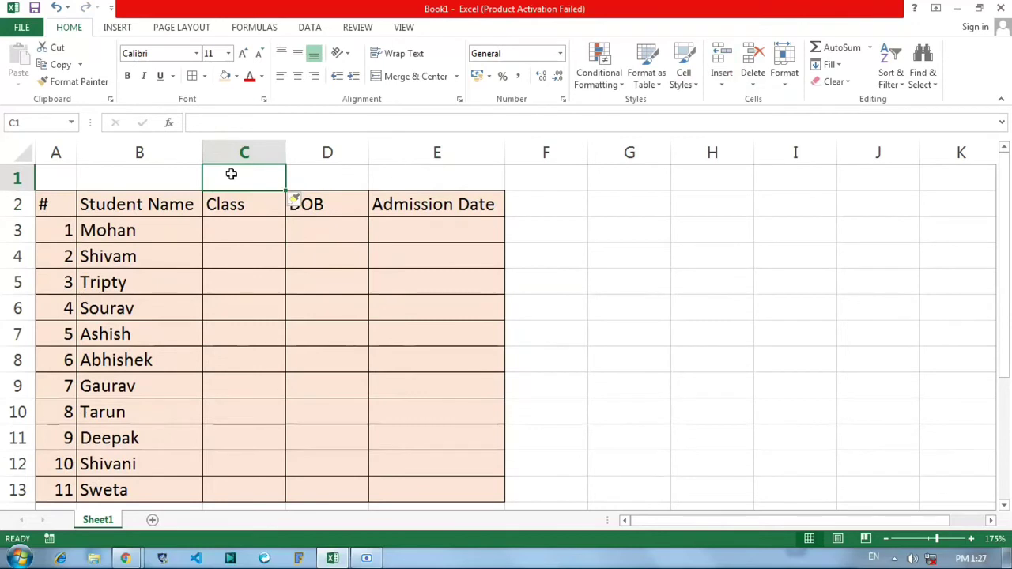
{"action": "left_click", "coordinate": [140, 170]}
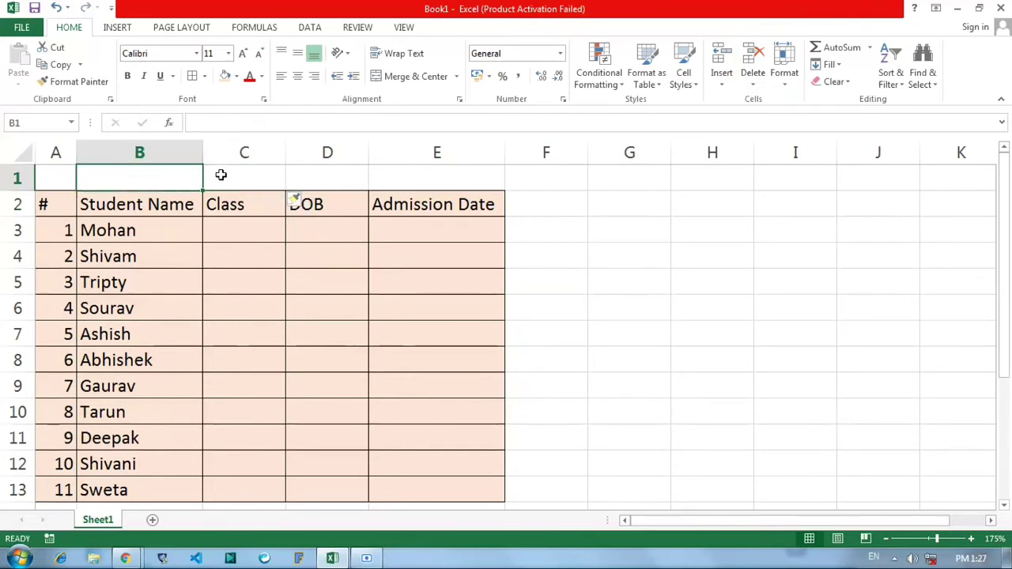
{"action": "key", "text": "ctrl+z"}
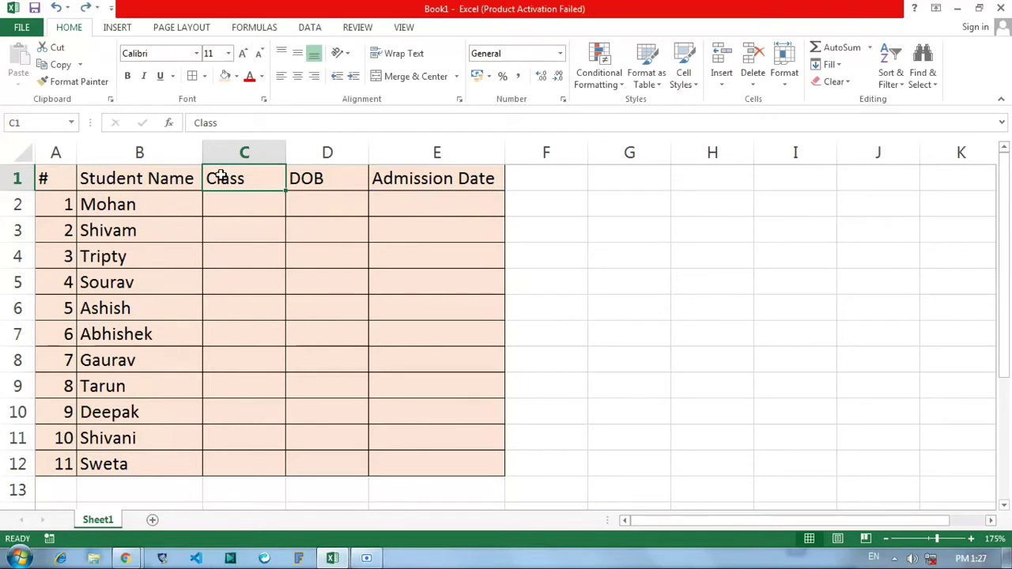
{"action": "left_click", "coordinate": [721, 83]}
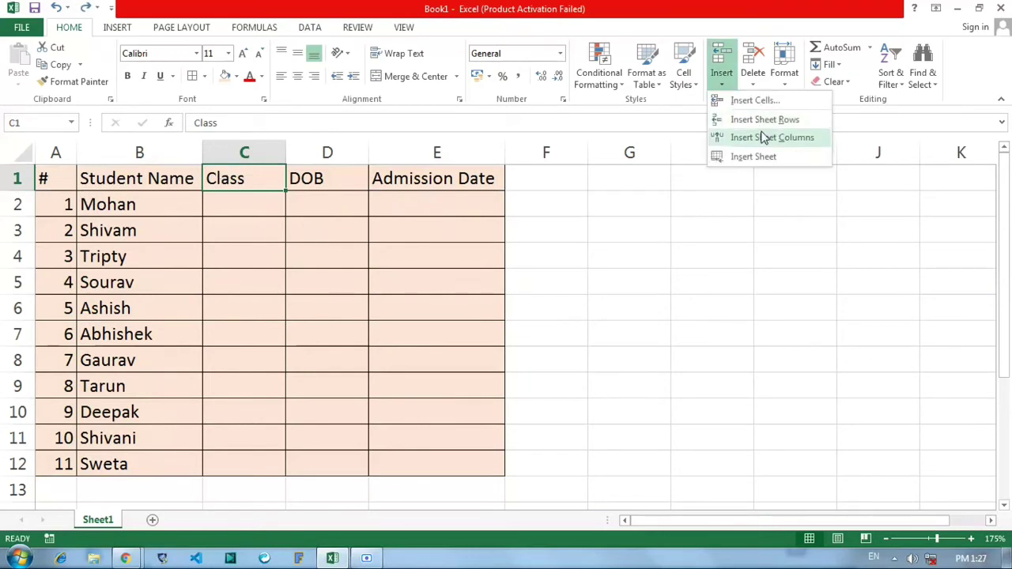
{"action": "left_click", "coordinate": [300, 219]}
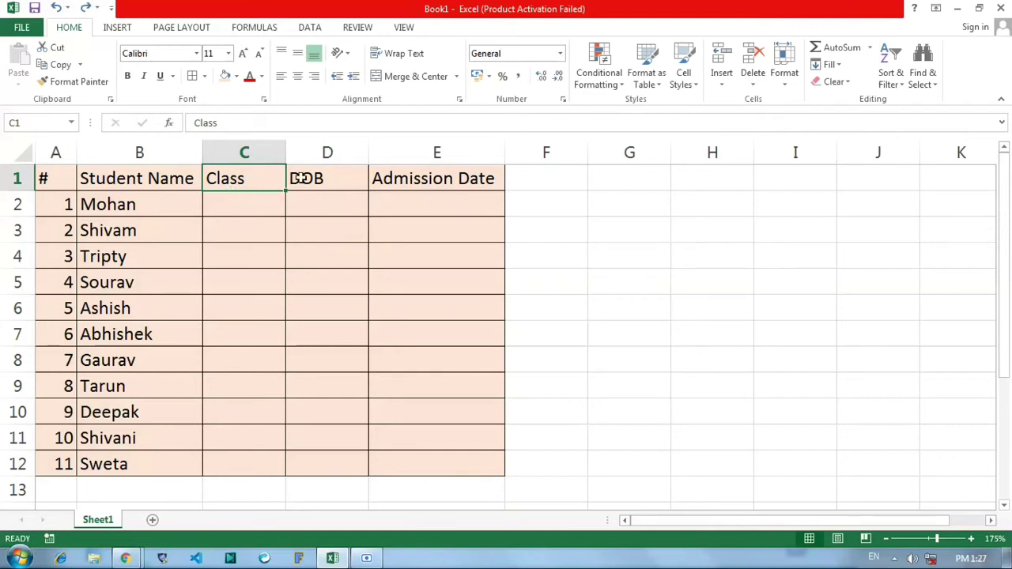
{"action": "left_click", "coordinate": [447, 182]}
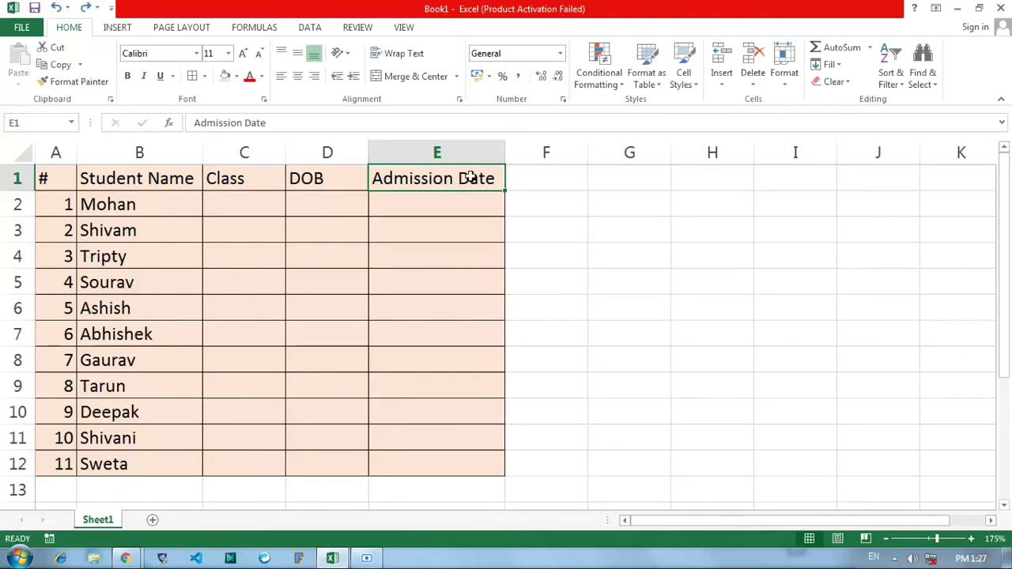
Try inserting a sheet column before the Admission Date column from cell E1, and undo it.
{"action": "left_click", "coordinate": [724, 83]}
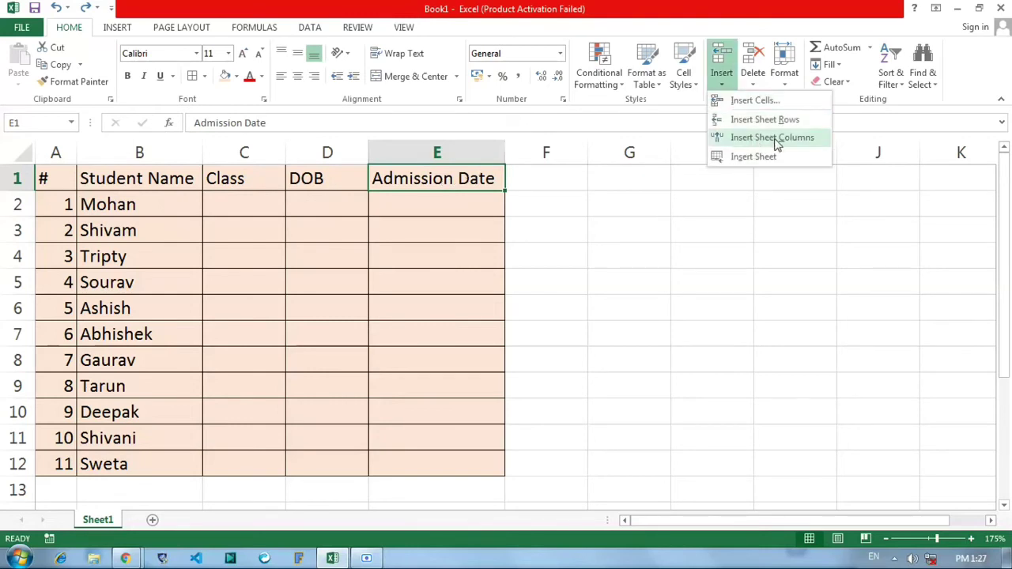
{"action": "left_click", "coordinate": [775, 139]}
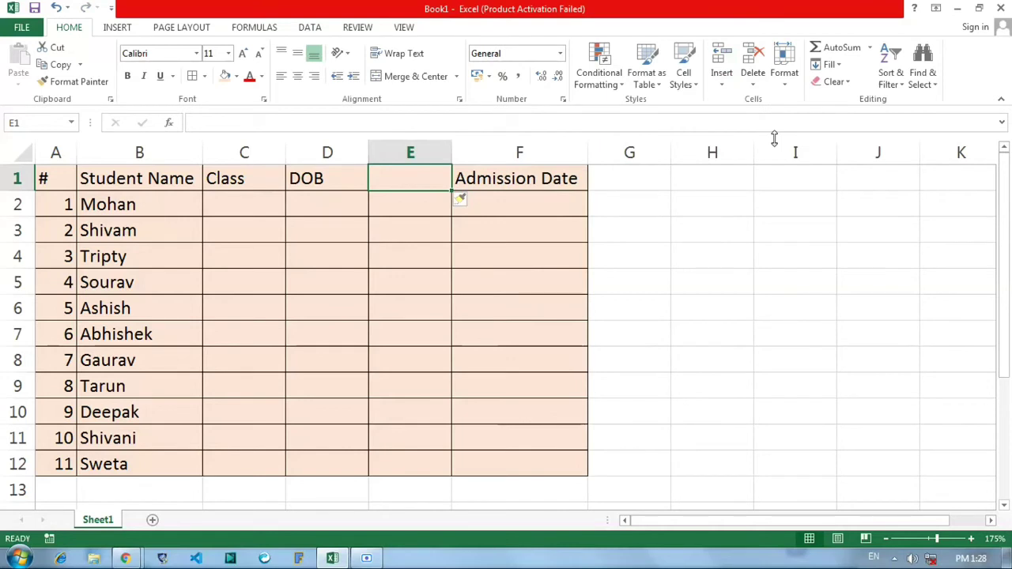
{"action": "key", "text": "ctrl+z"}
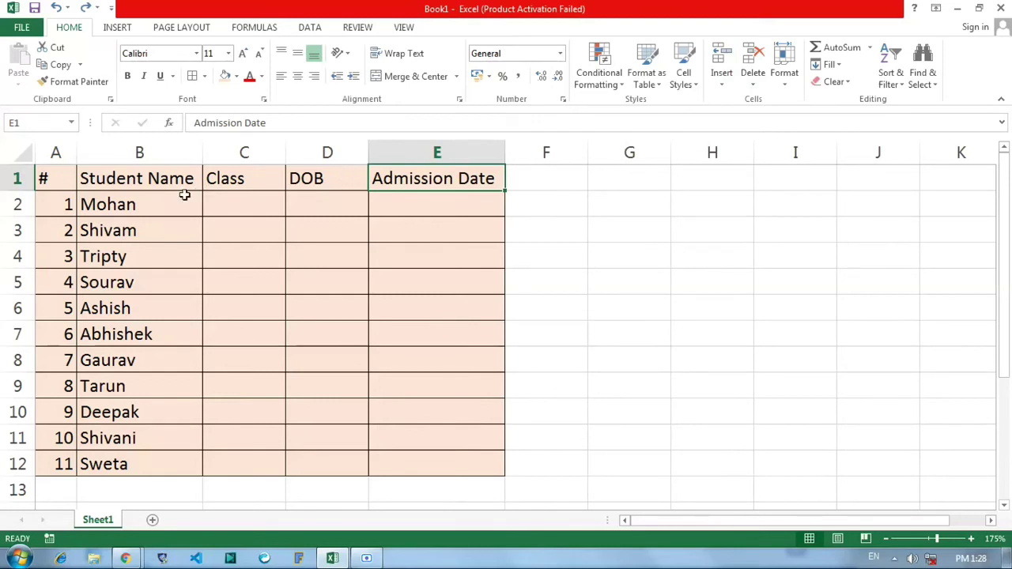
Insert a sheet column between the Student Name and Class columns from the Class header in C1.
{"action": "left_click", "coordinate": [229, 182]}
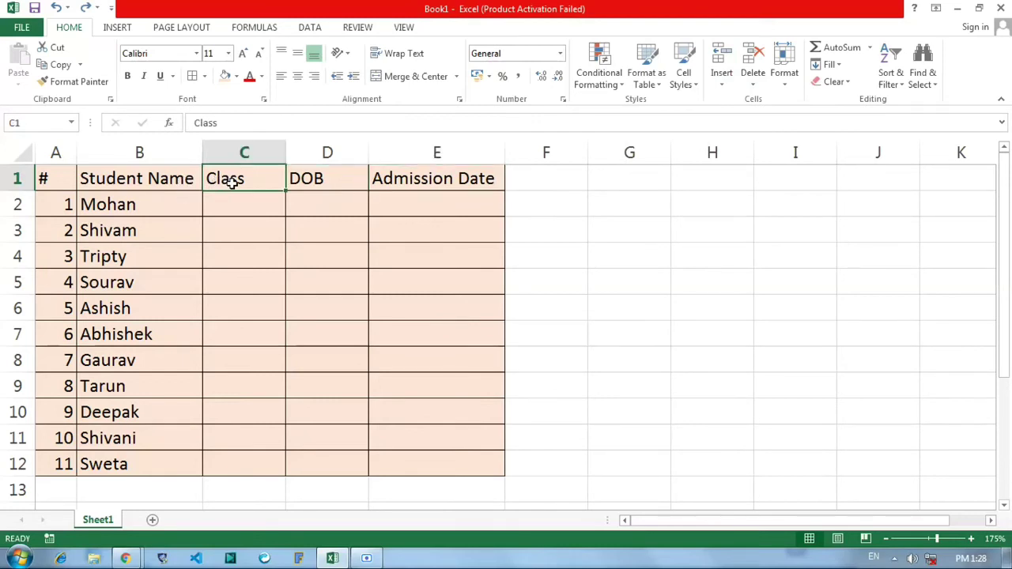
{"action": "left_click", "coordinate": [721, 83]}
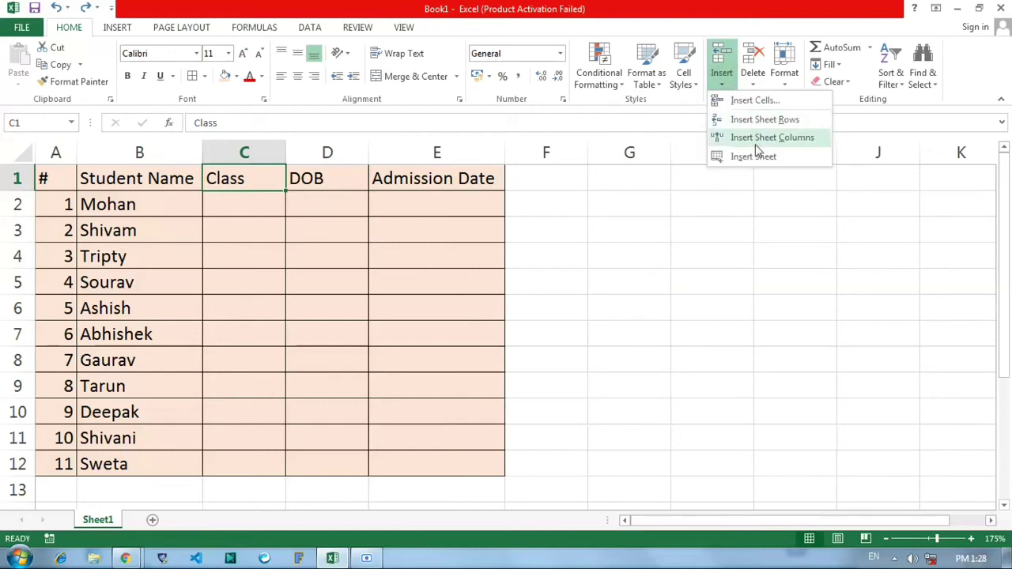
{"action": "left_click", "coordinate": [772, 138]}
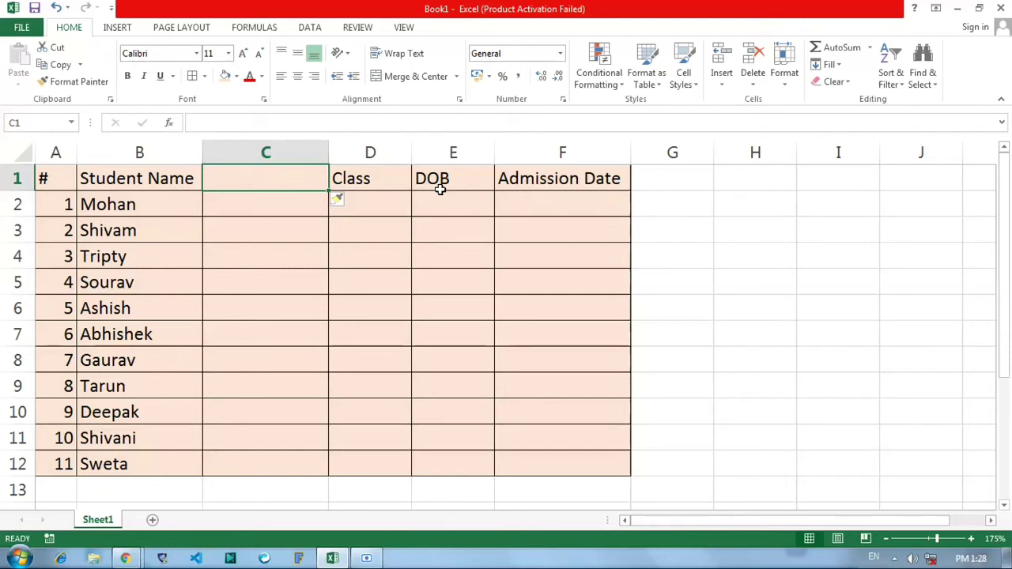
Enter "Father Name" as the header of the blank column in cell C1.
{"action": "type", "text": "Fa"}
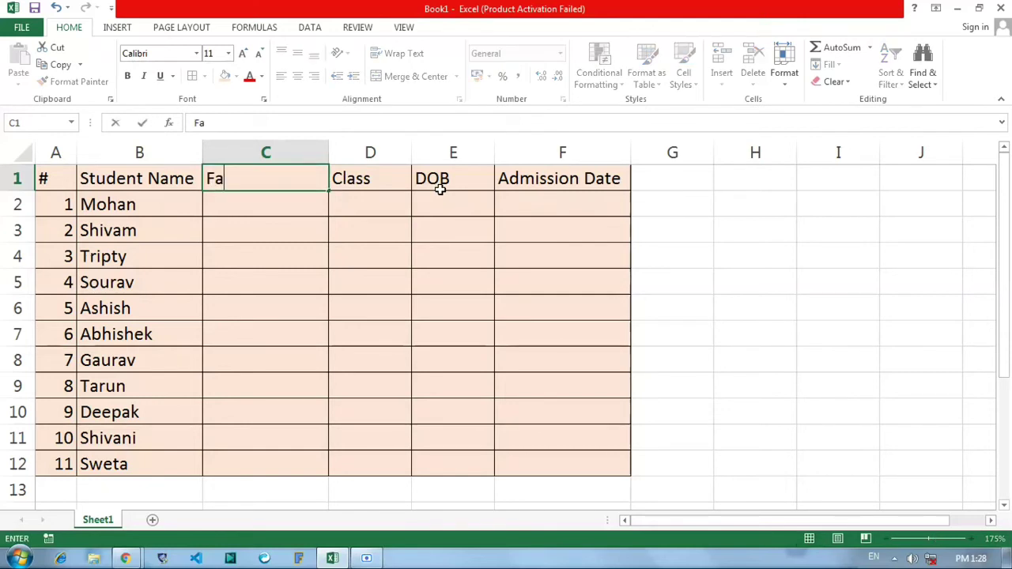
{"action": "type", "text": "ther Nane"}
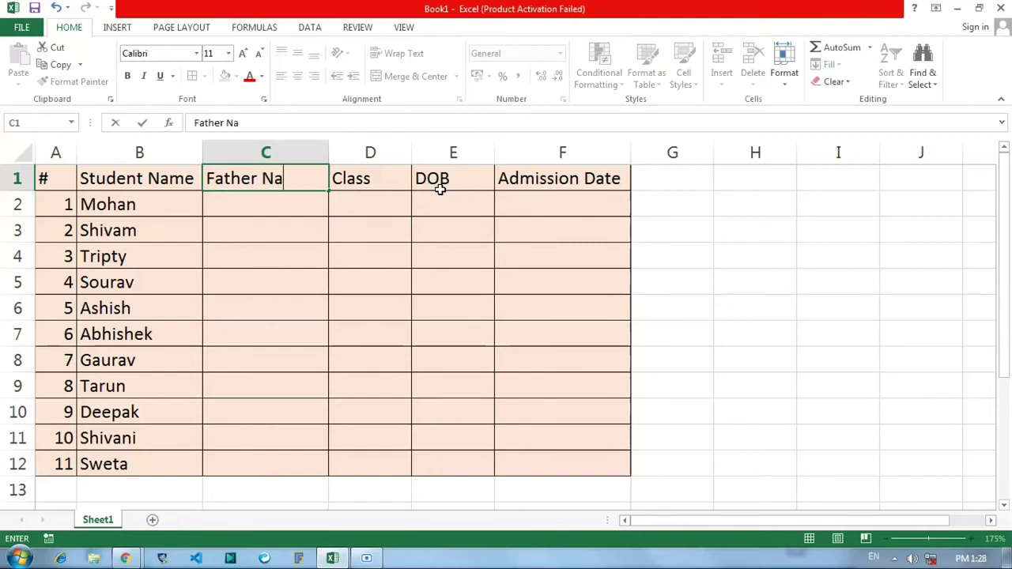
{"action": "key", "text": "BackSpace"}
{"action": "key", "text": "BackSpace"}
{"action": "type", "text": "m3e"}
{"action": "key", "text": "BackSpace"}
{"action": "key", "text": "BackSpace"}
{"action": "type", "text": "e"}
{"action": "key", "text": "Return"}
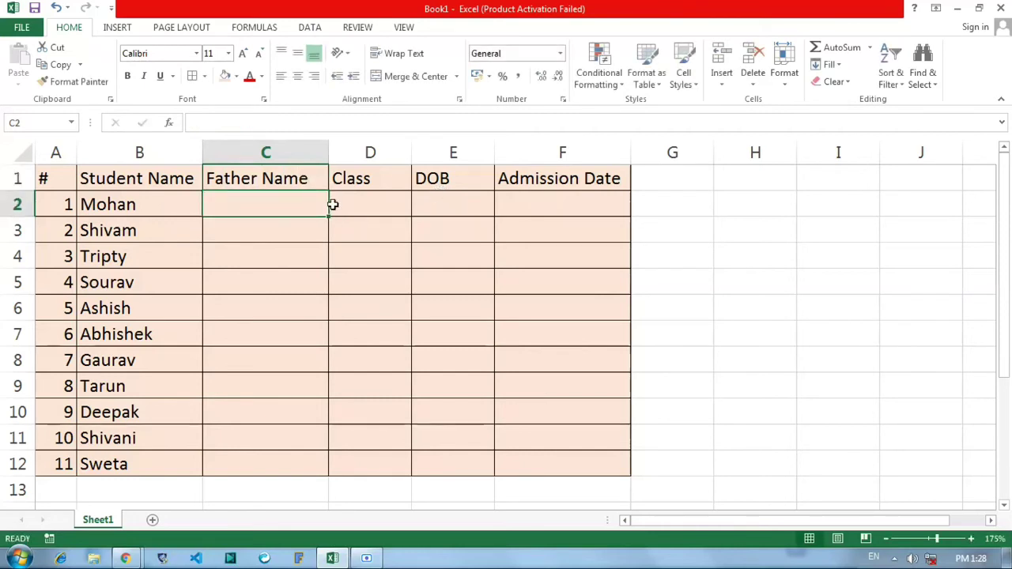
{"action": "left_click", "coordinate": [721, 79]}
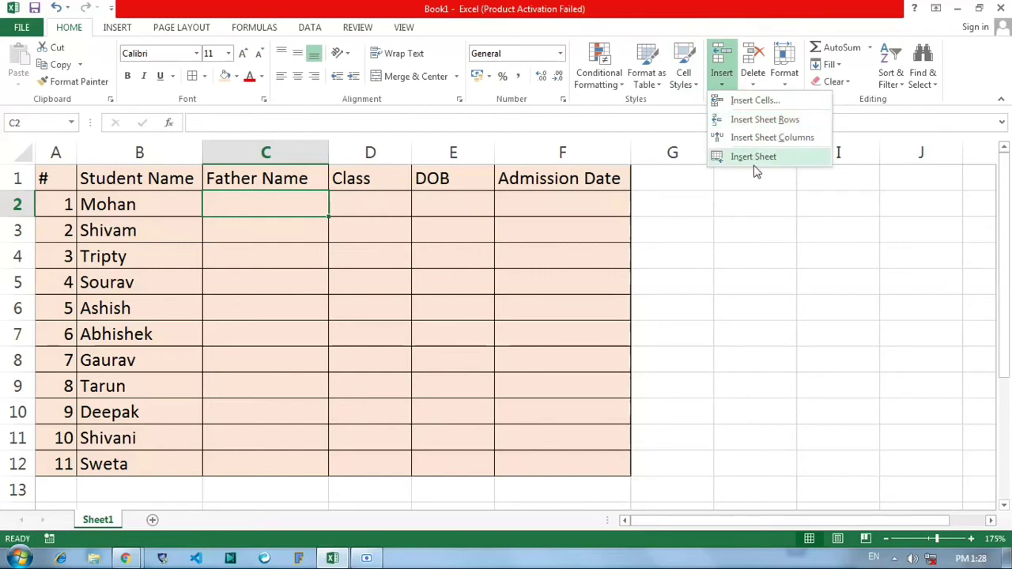
{"action": "left_click", "coordinate": [363, 408]}
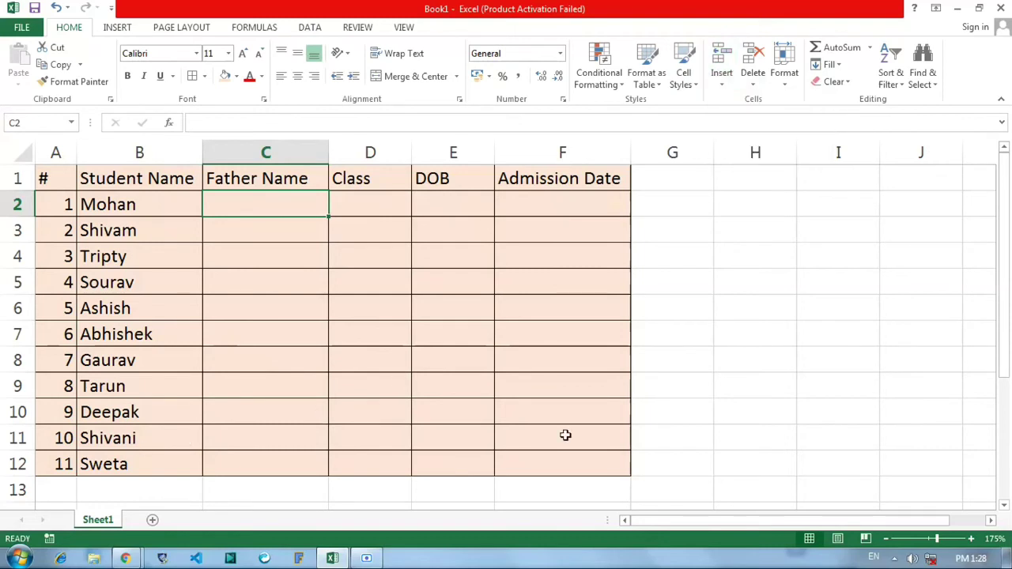
{"action": "left_click", "coordinate": [721, 78]}
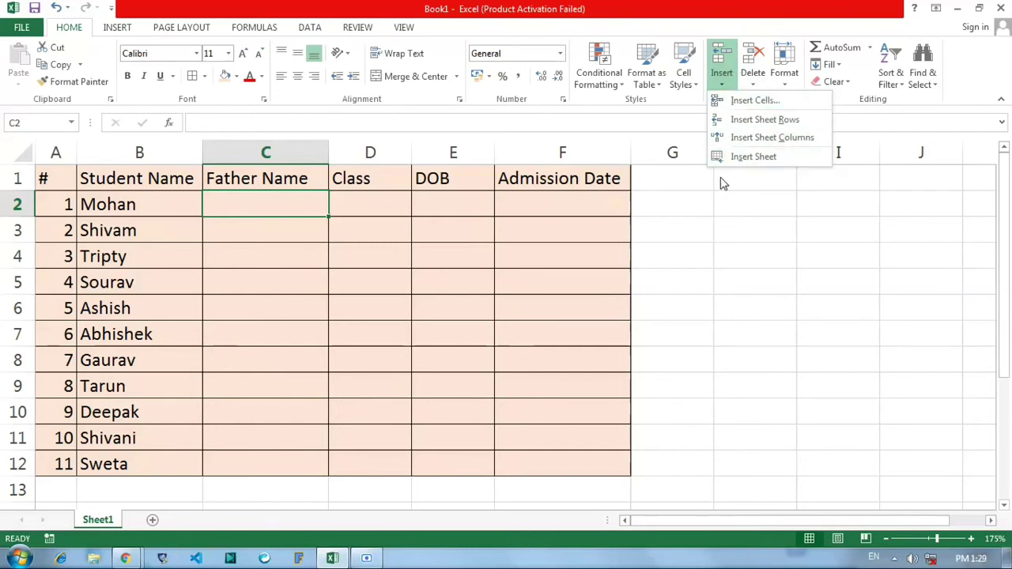
{"action": "left_click", "coordinate": [224, 520]}
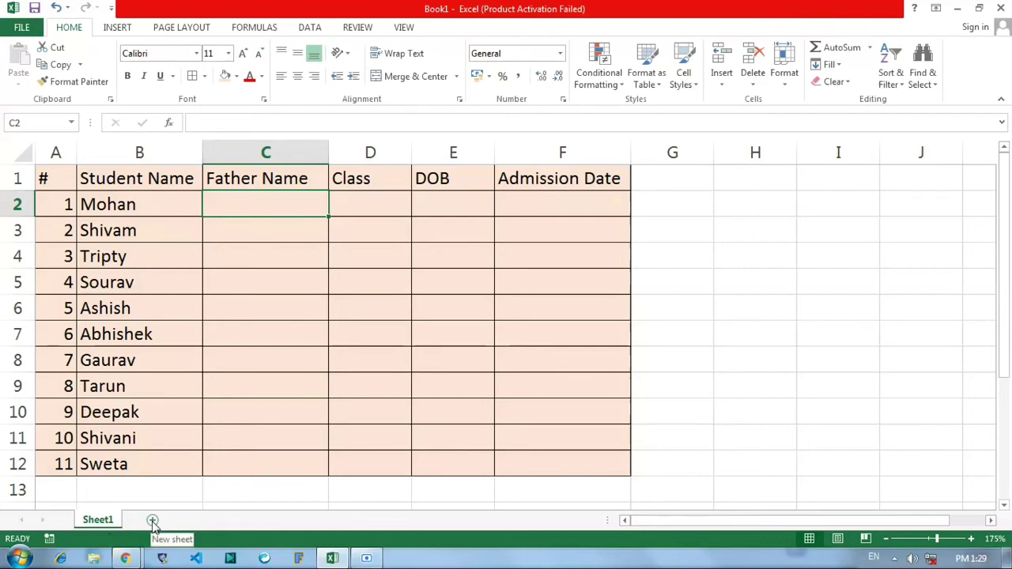
Insert a new worksheet before Sheet1, switch between the two sheets, and return to the student table on Sheet1.
{"action": "left_click", "coordinate": [721, 82]}
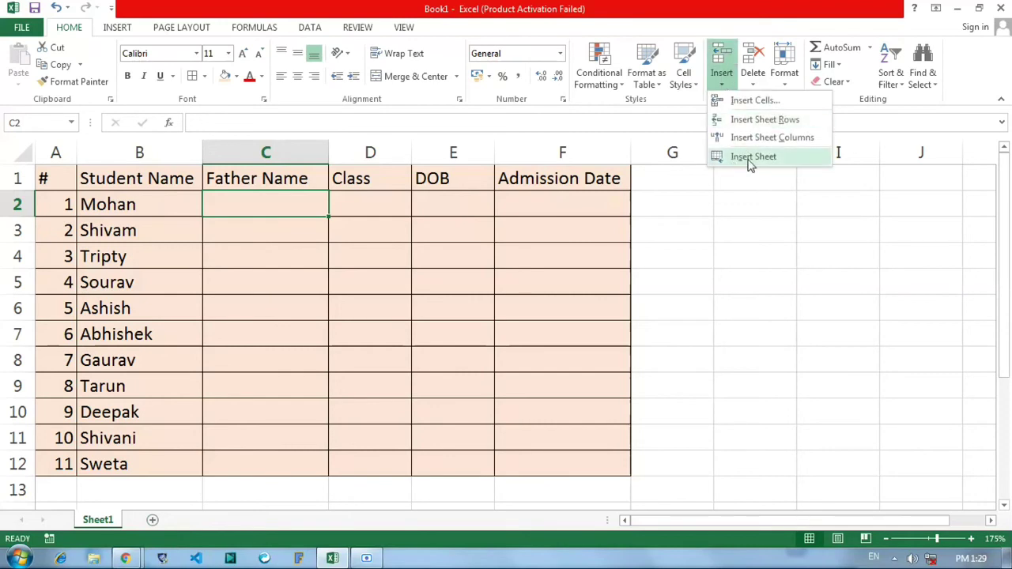
{"action": "left_click", "coordinate": [751, 157]}
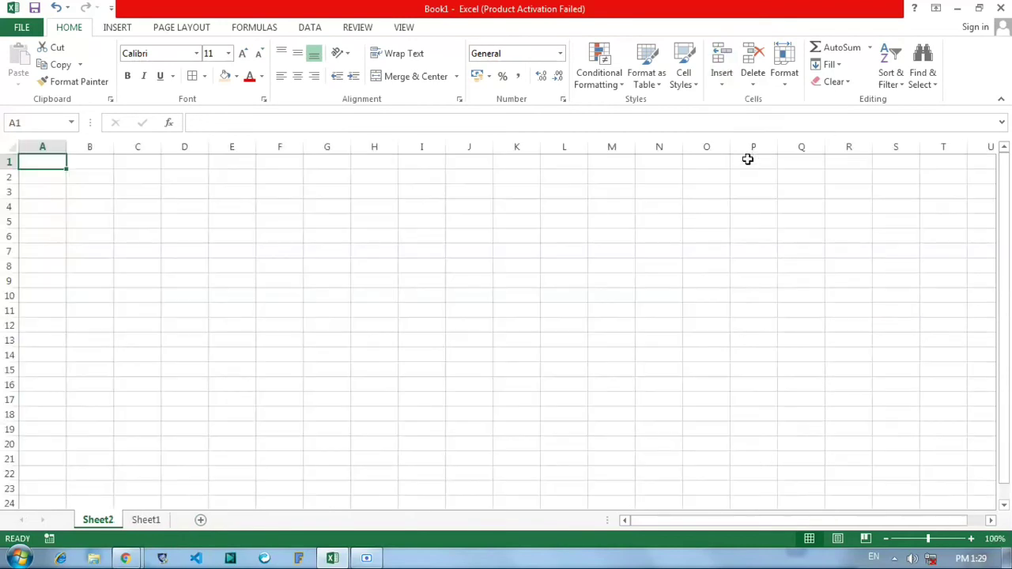
{"action": "left_click", "coordinate": [145, 522]}
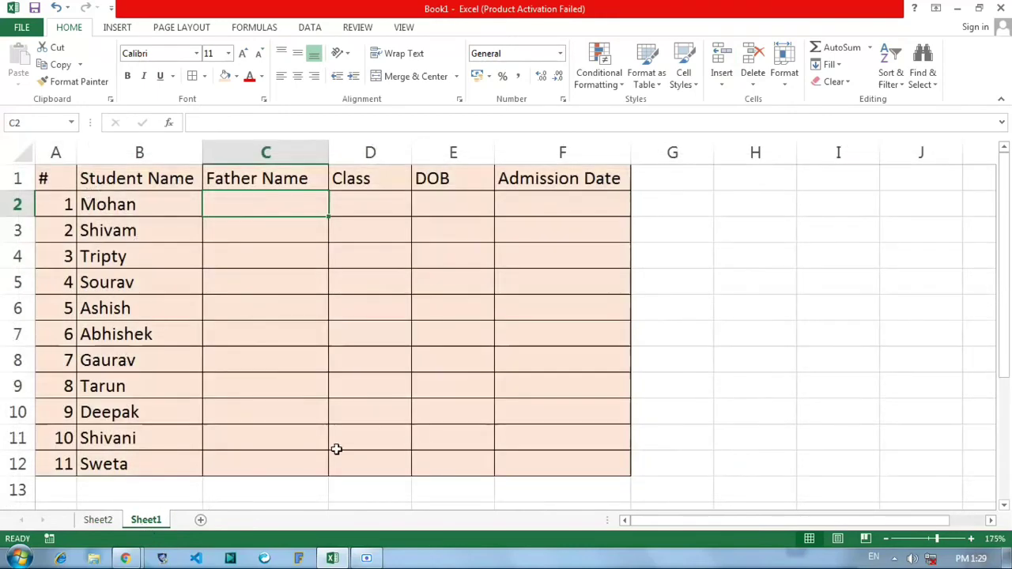
{"action": "left_click", "coordinate": [100, 520]}
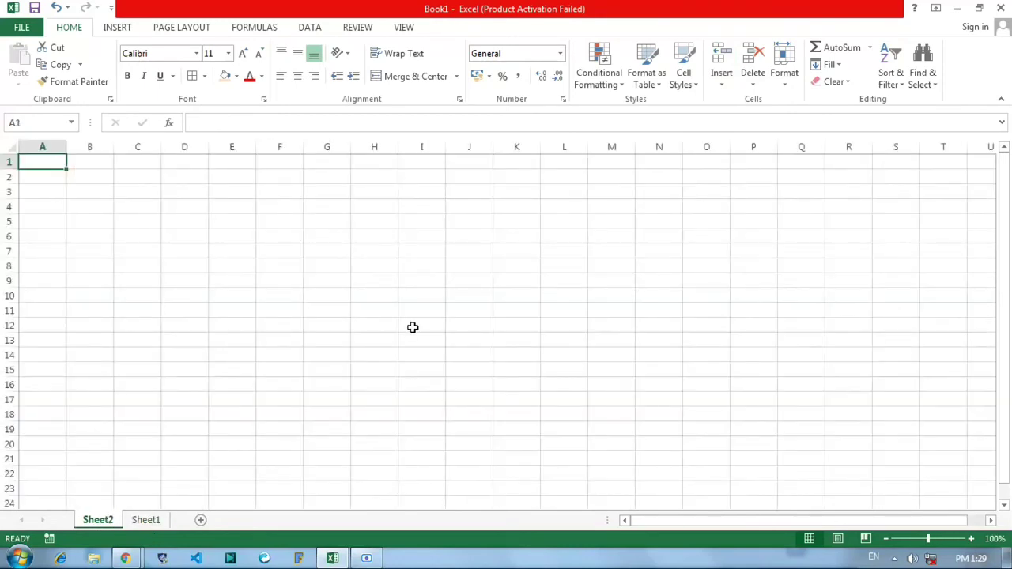
{"action": "left_click", "coordinate": [154, 528]}
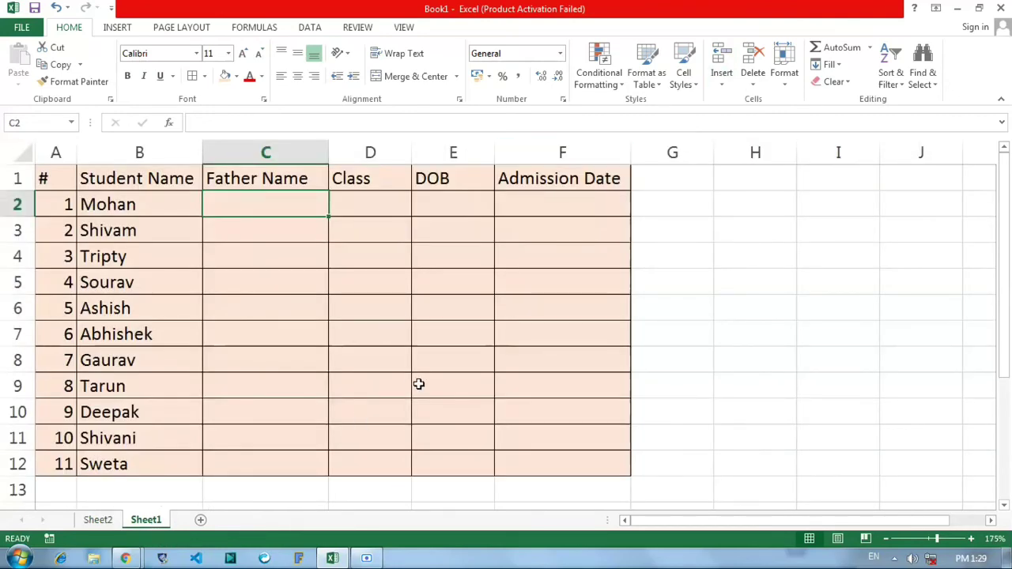
{"action": "left_click", "coordinate": [731, 82]}
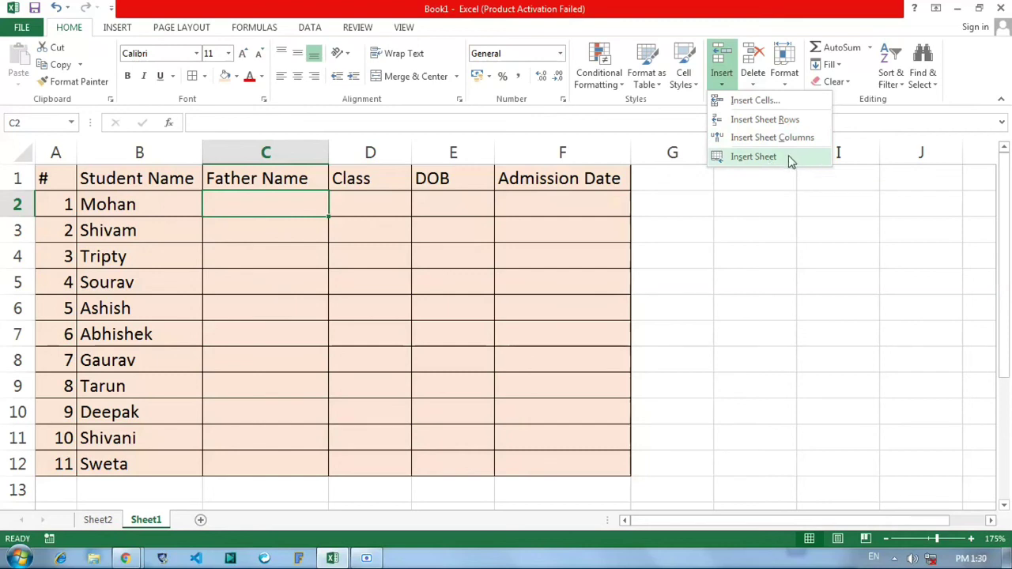
{"action": "left_click", "coordinate": [235, 253]}
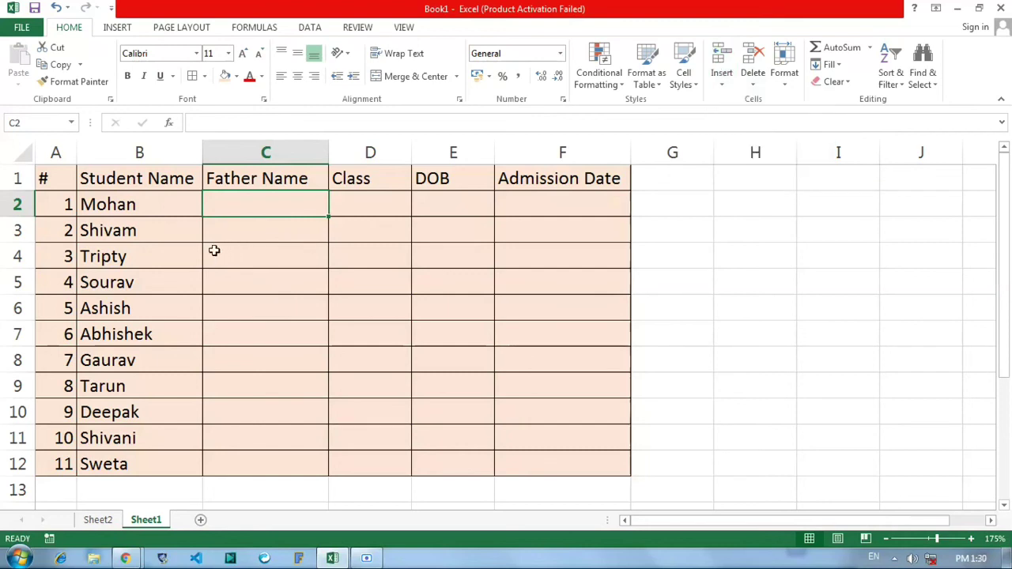